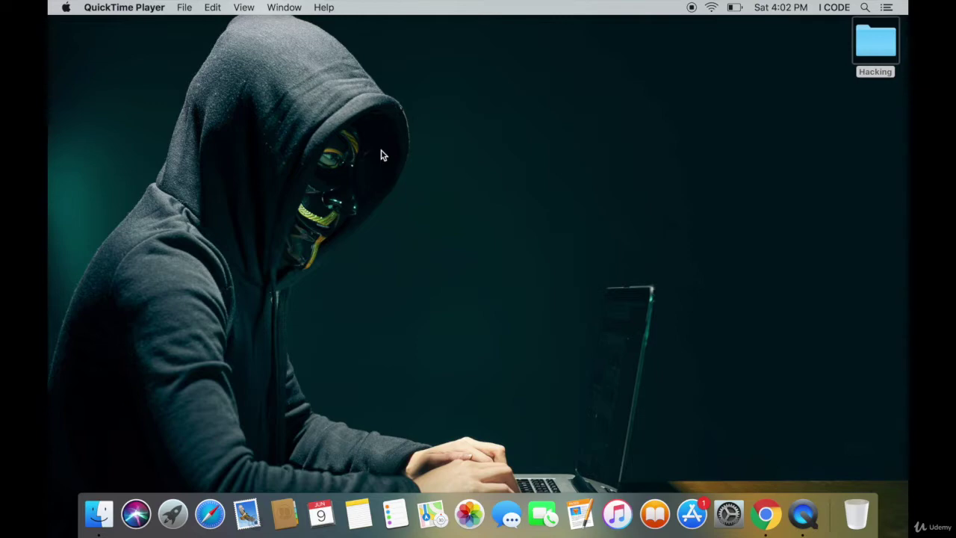
Search Google in Chrome for 'kali linux download' and open the official Kali Linux Downloads result.
left_click(767, 509)
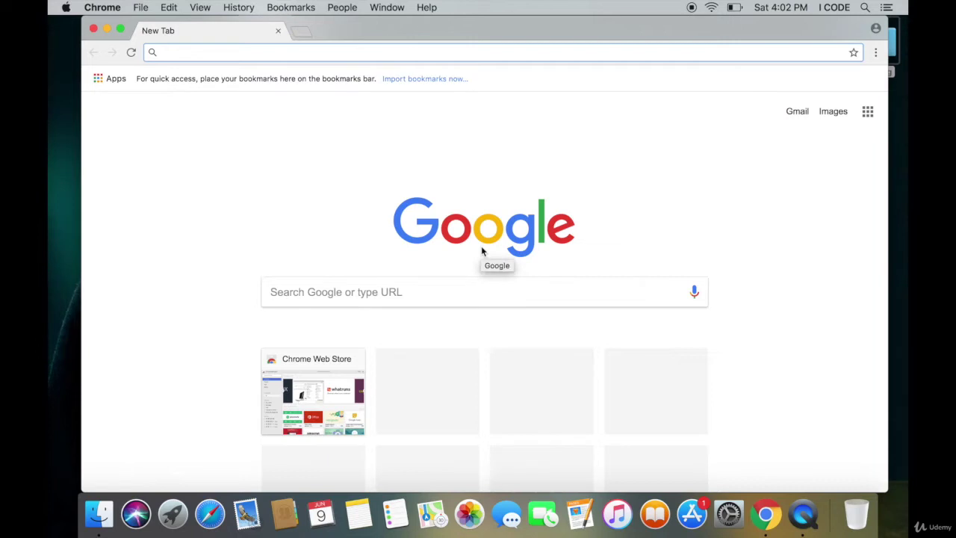
type("kali k")
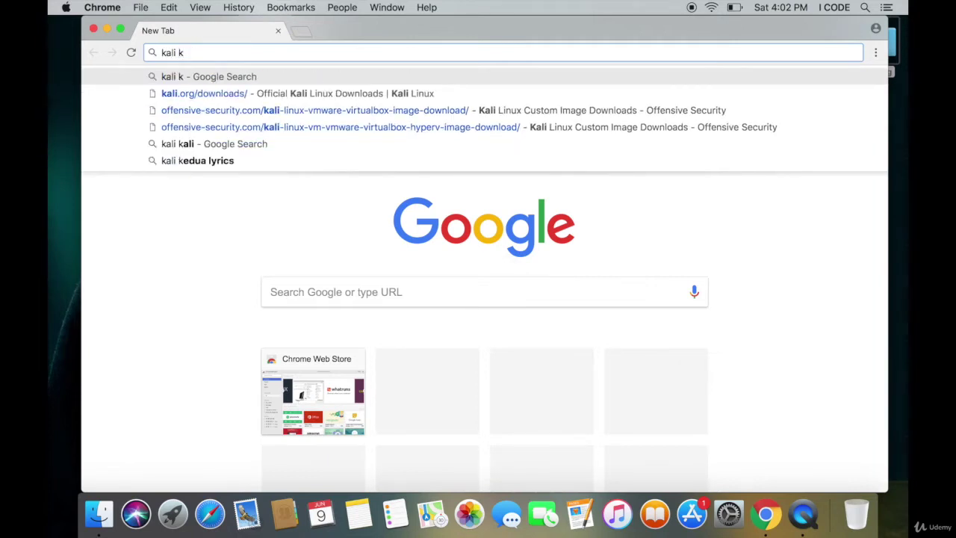
key("BackSpace")
type("linux download")
key("Return")
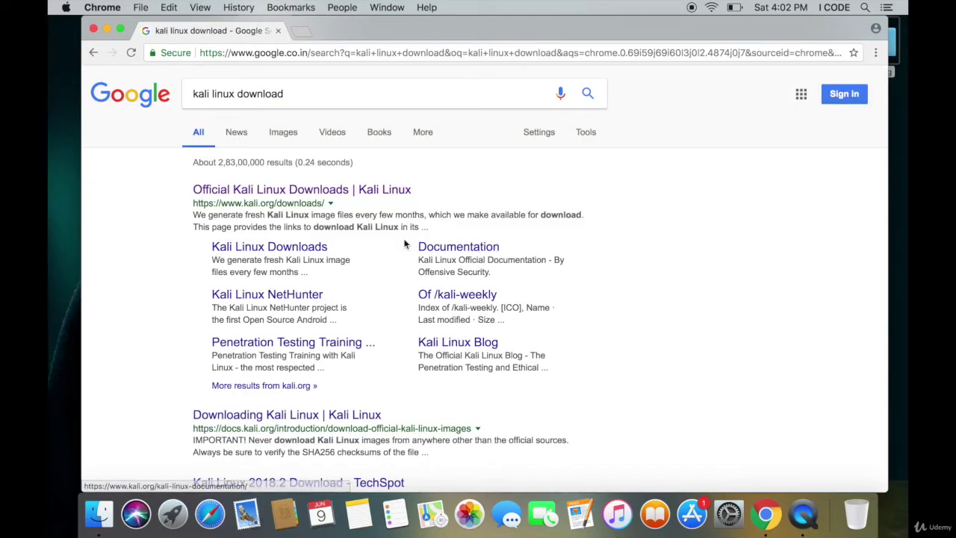
left_click(305, 191)
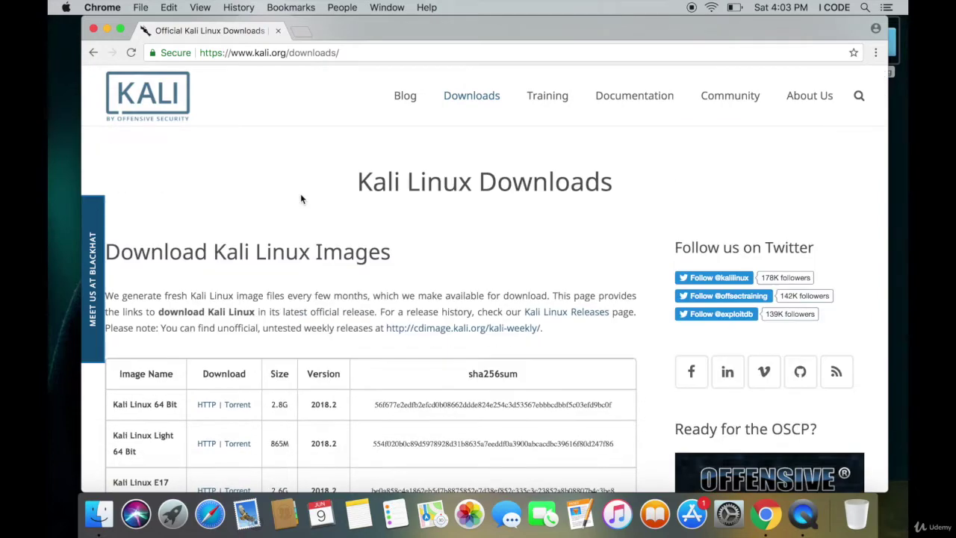
Open the Offensive Security download page listed in the Kali Linux 64 bit Vbox row.
scroll(301, 199, "down", 10)
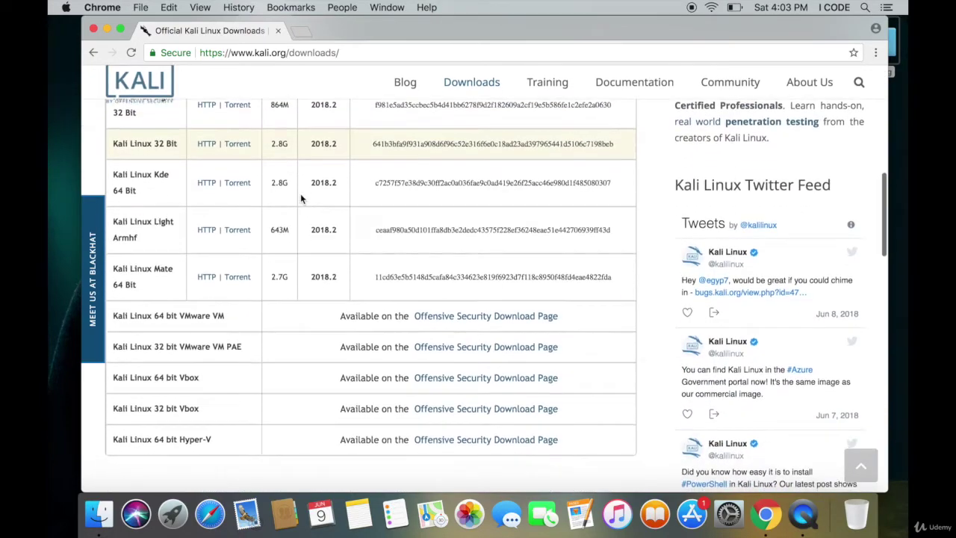
scroll(301, 197, "down", 2)
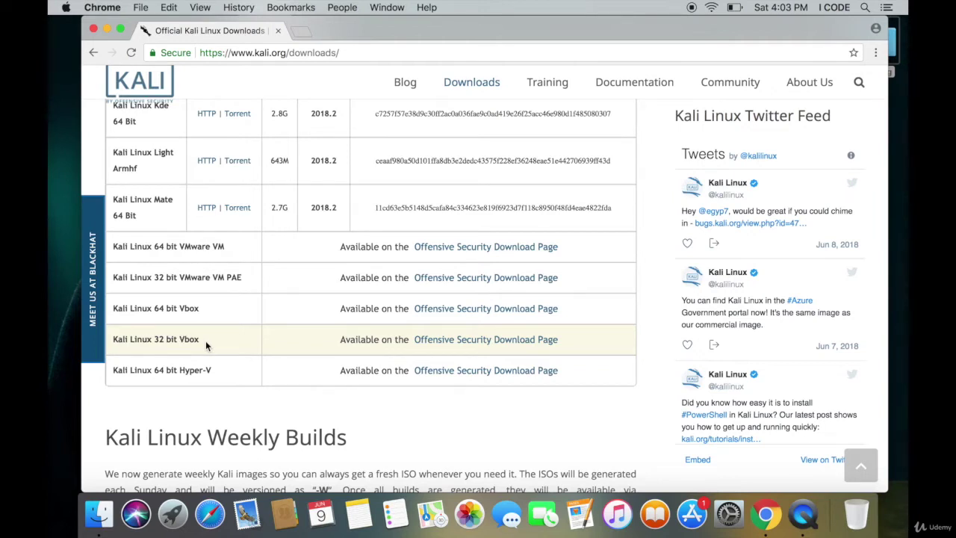
left_click(462, 316)
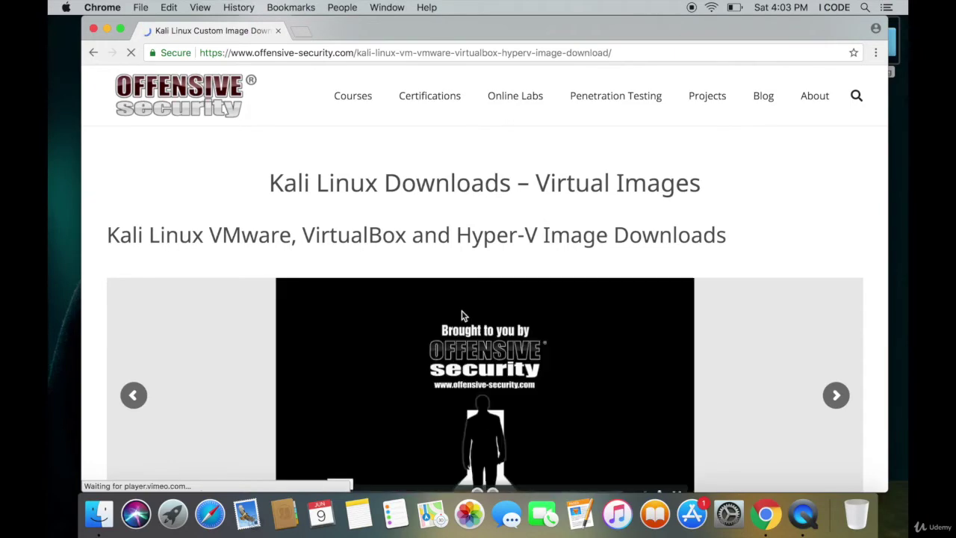
Start downloading Kali Linux Vbox 64 Bit [OVA] from the Kali Linux VirtualBox Images tab.
scroll(462, 316, "down", 5)
scroll(461, 316, "down", 3)
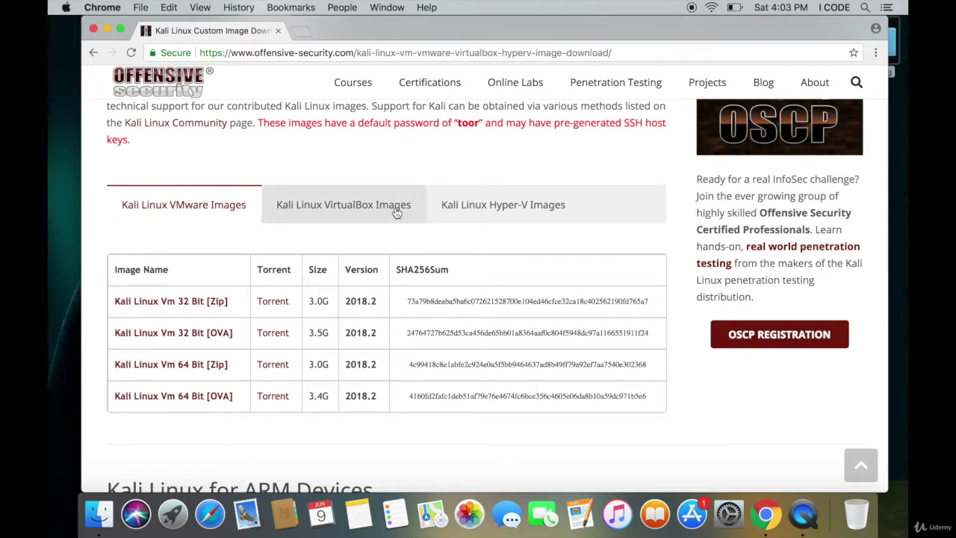
left_click(334, 211)
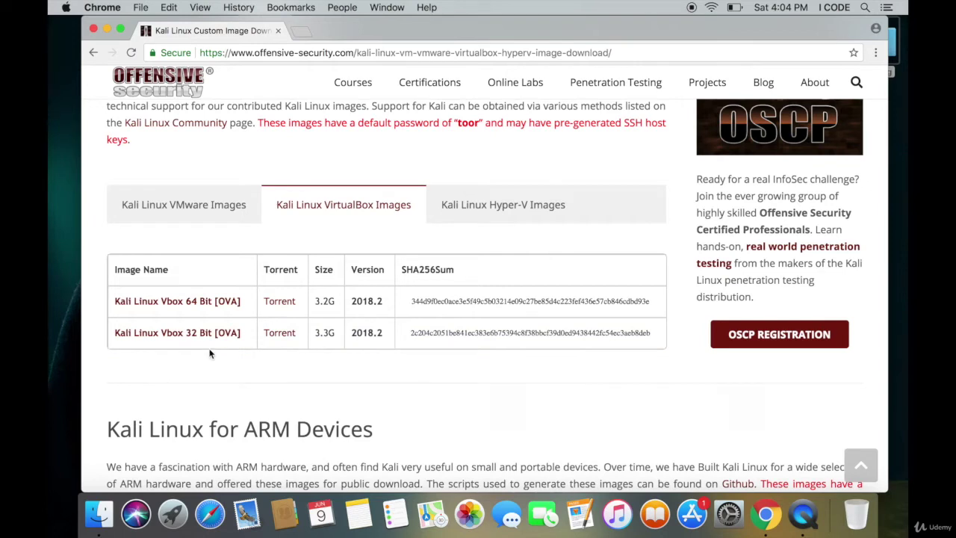
left_click(192, 308)
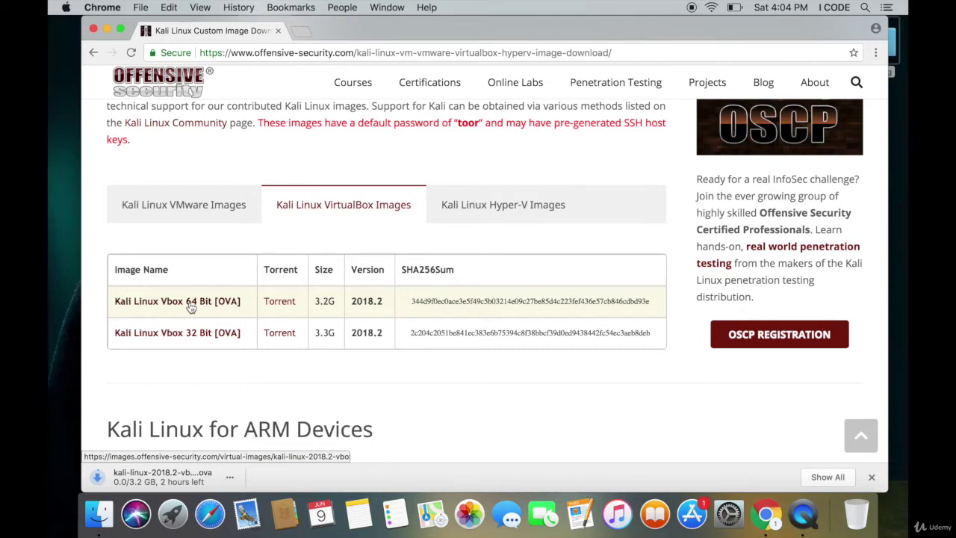
Cancel the running OVA download and close the Chrome window.
left_click(230, 477)
left_click(250, 461)
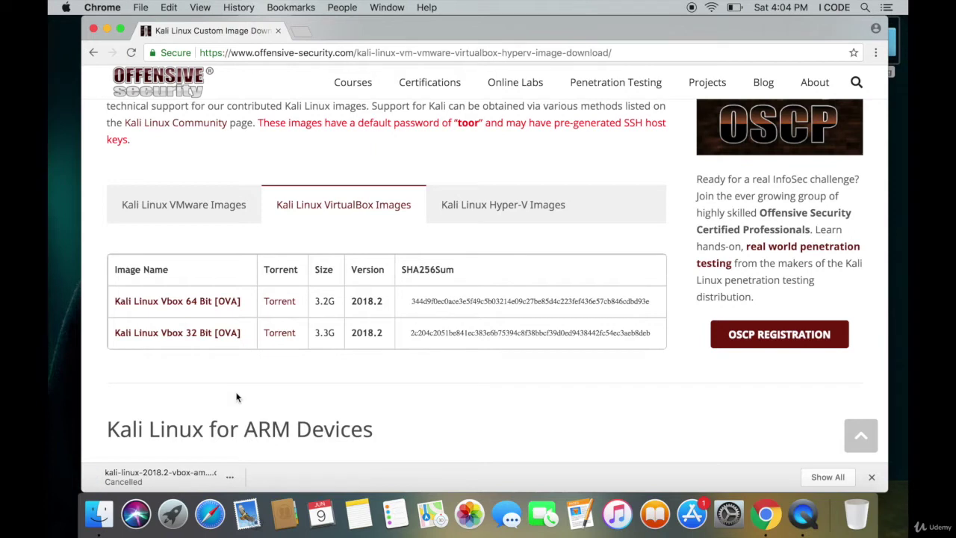
left_click(93, 29)
left_click(471, 108)
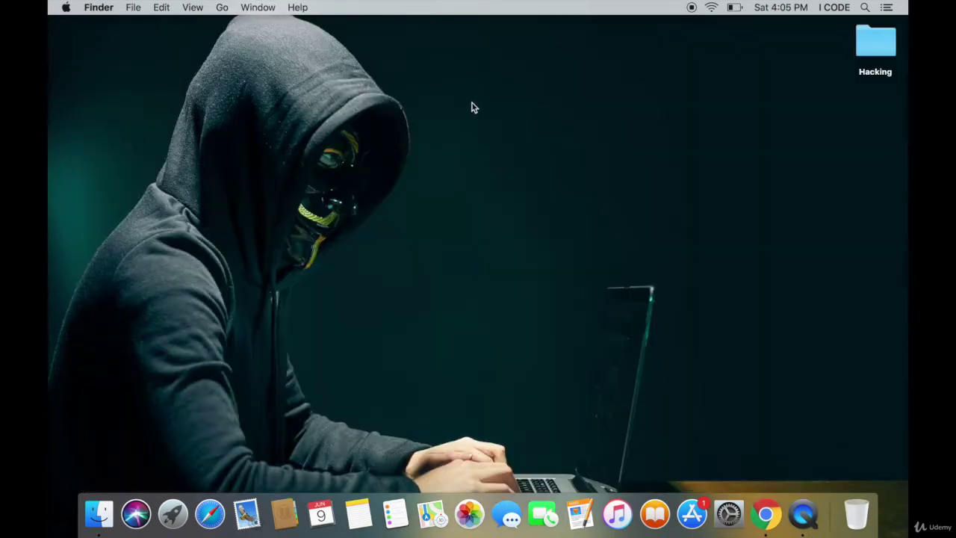
Open kali-linux-2018.2-vbox-amd64.ova from the desktop Hacking folder in VirtualBox's import dialog.
double_click(876, 44)
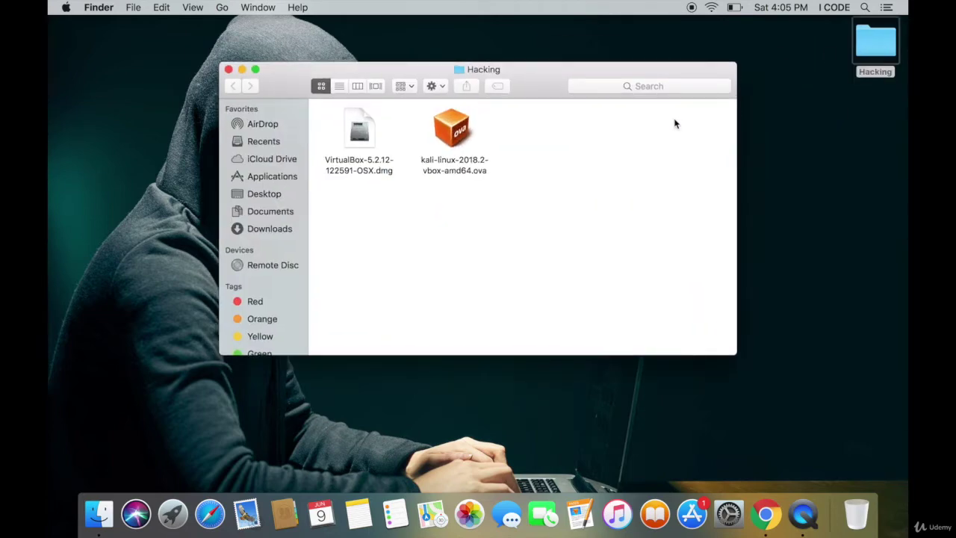
double_click(468, 167)
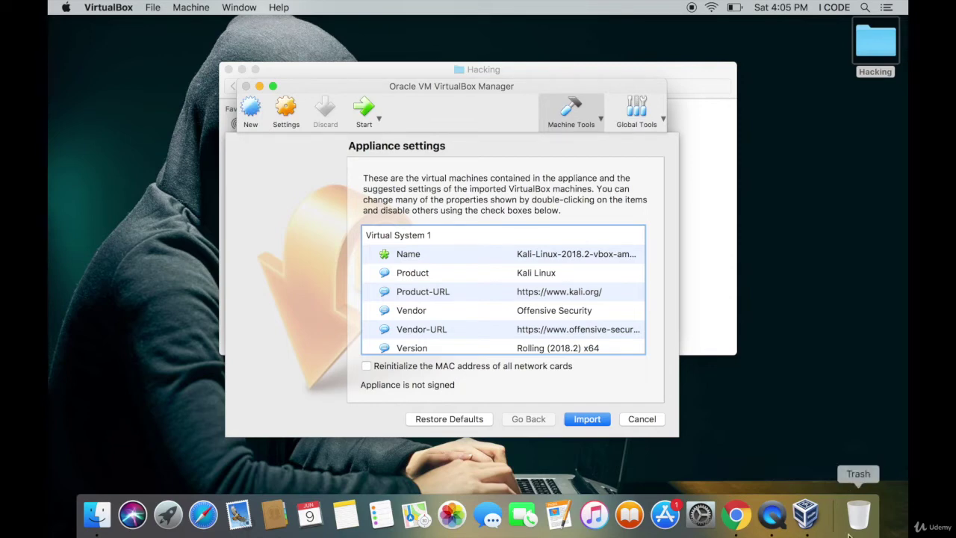
Import the Kali Linux appliance using the settings shown in the Appliance settings dialog.
left_click(588, 421)
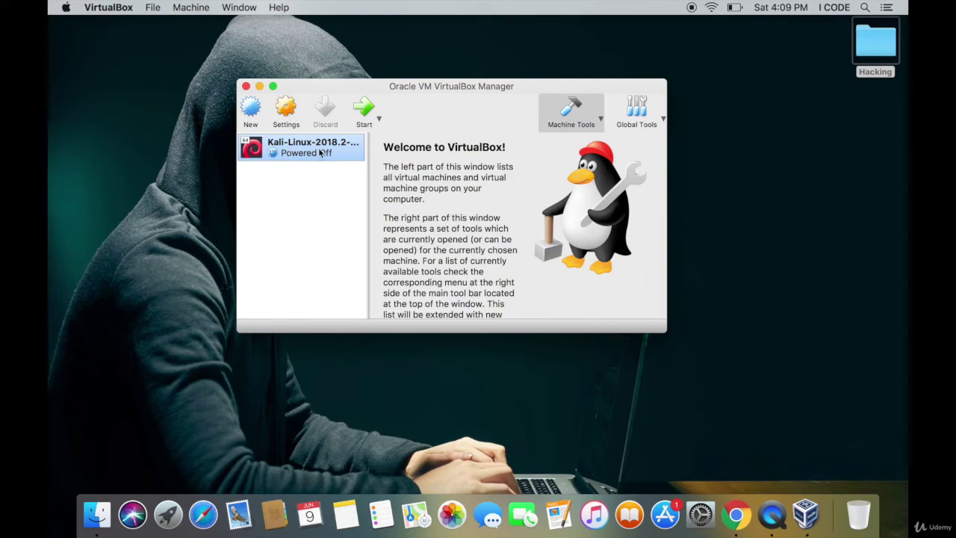
Start the Kali VM, review the missing extension pack error details, dismiss it, and close VirtualBox Manager.
left_click(363, 110)
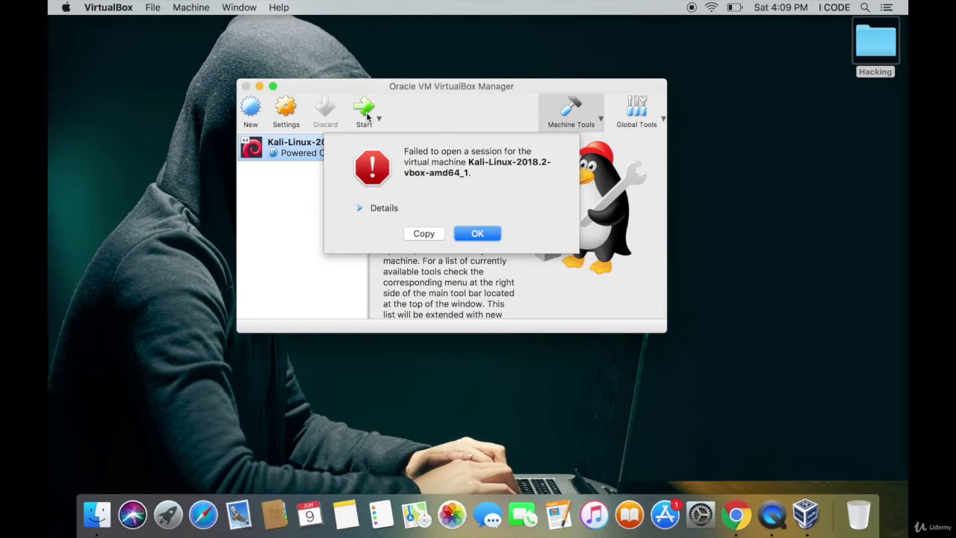
left_click(359, 209)
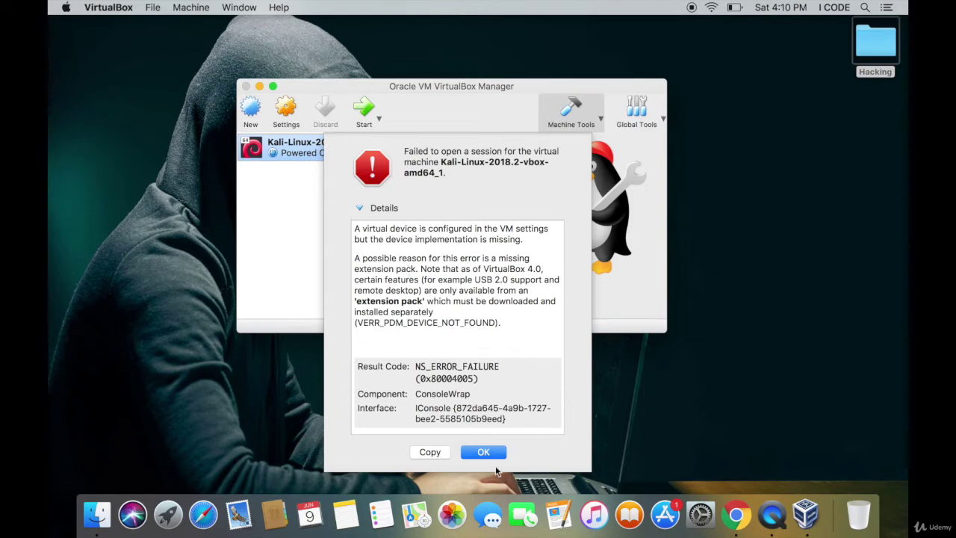
left_click(474, 443)
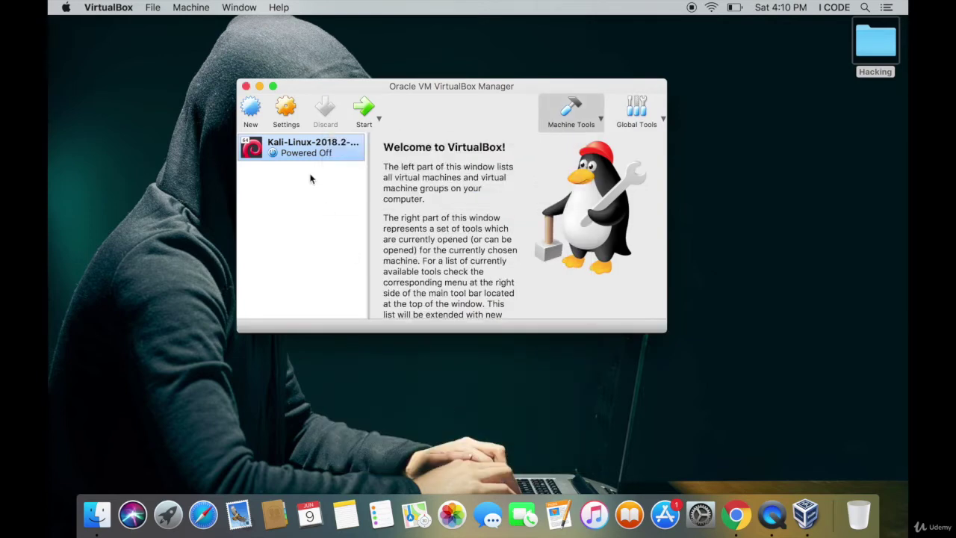
left_click(247, 87)
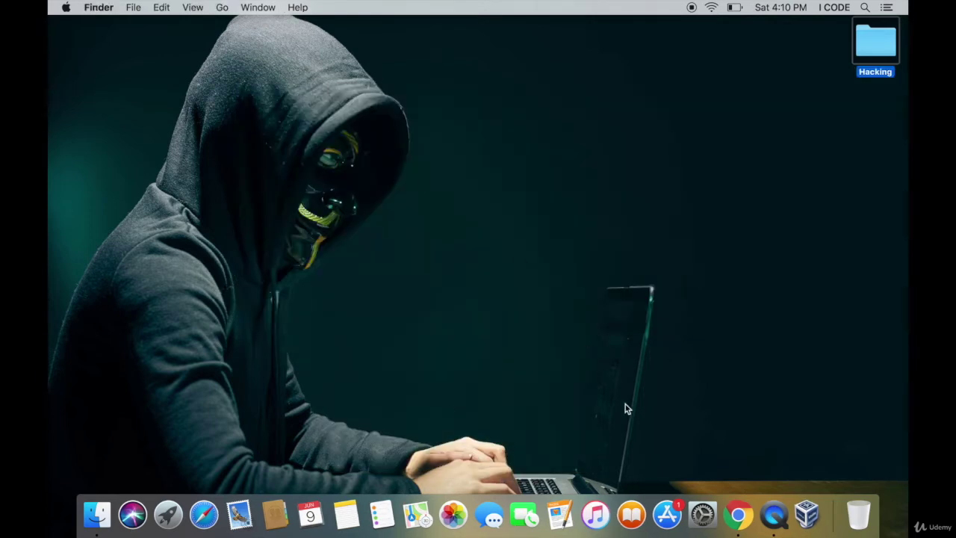
Search Google in Chrome for 'virtual box extension pack'.
left_click(764, 514)
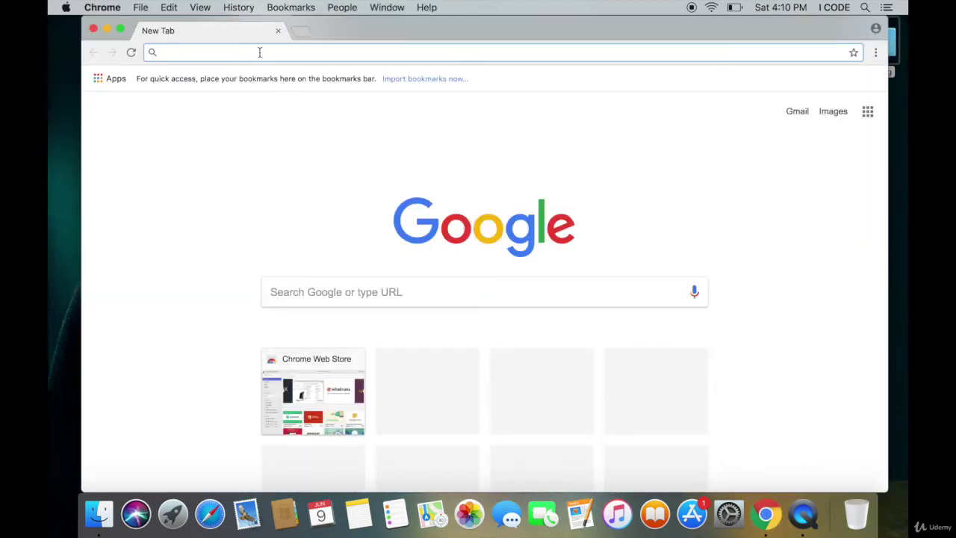
type("virtual box extension pack")
key("BackSpace")
type("ck")
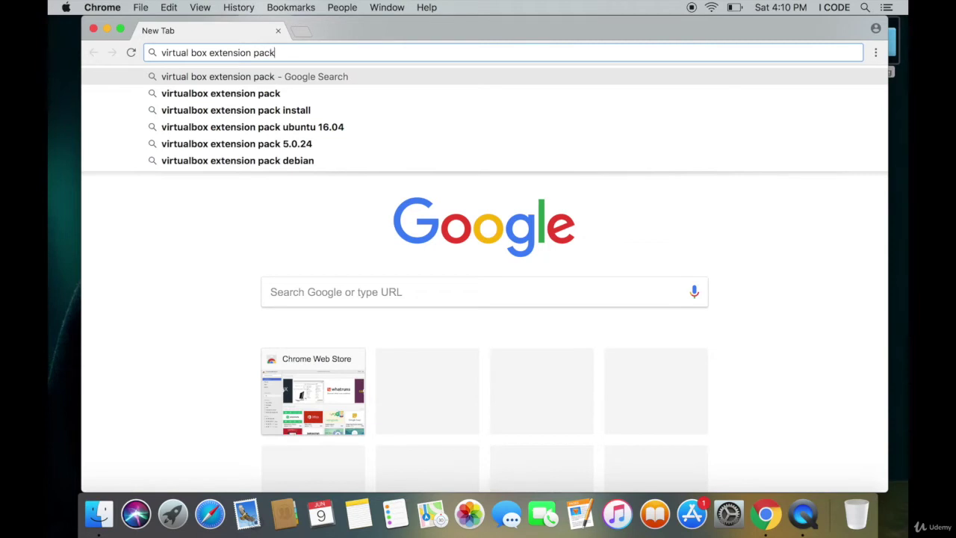
key("Return")
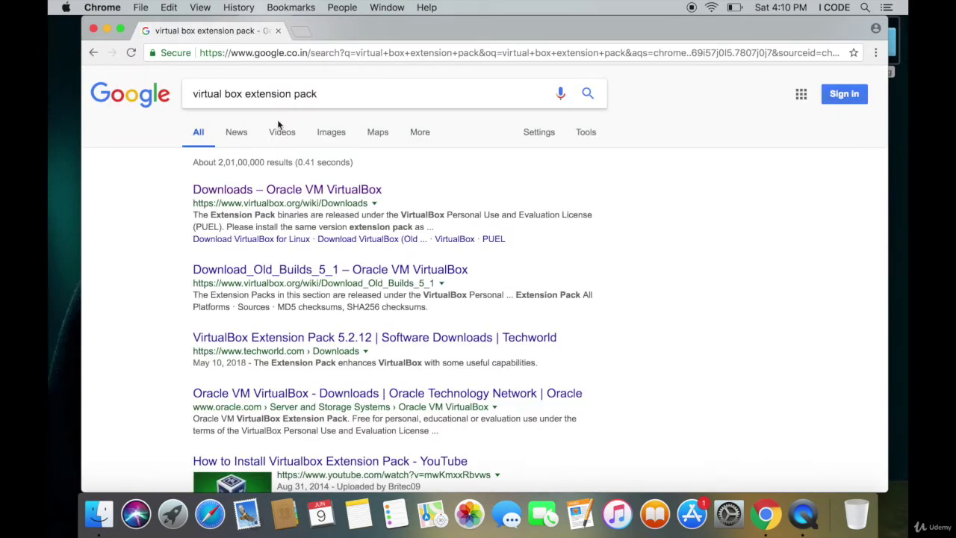
Download the VirtualBox 5.2.12 Extension Pack for all supported platforms from virtualbox.org Downloads.
left_click(291, 189)
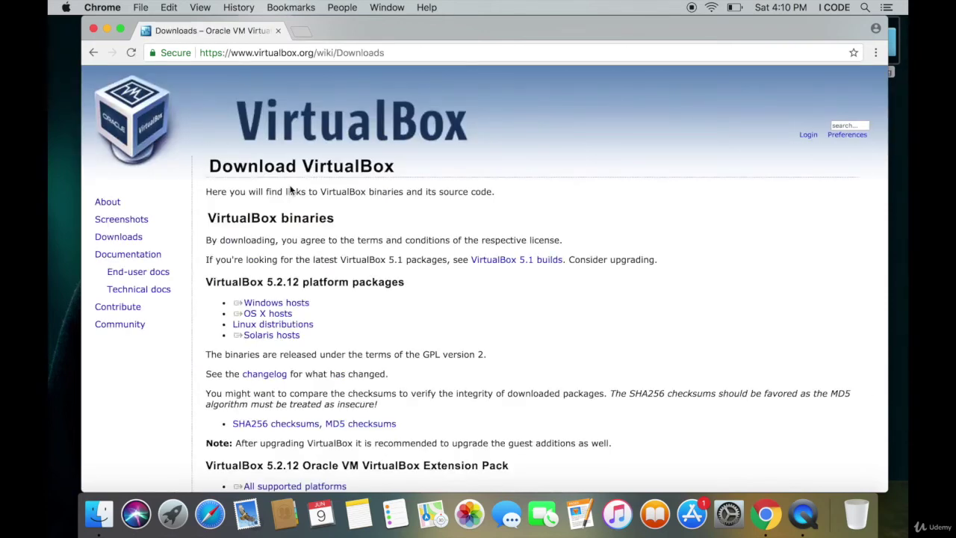
scroll(327, 306, "down", 5)
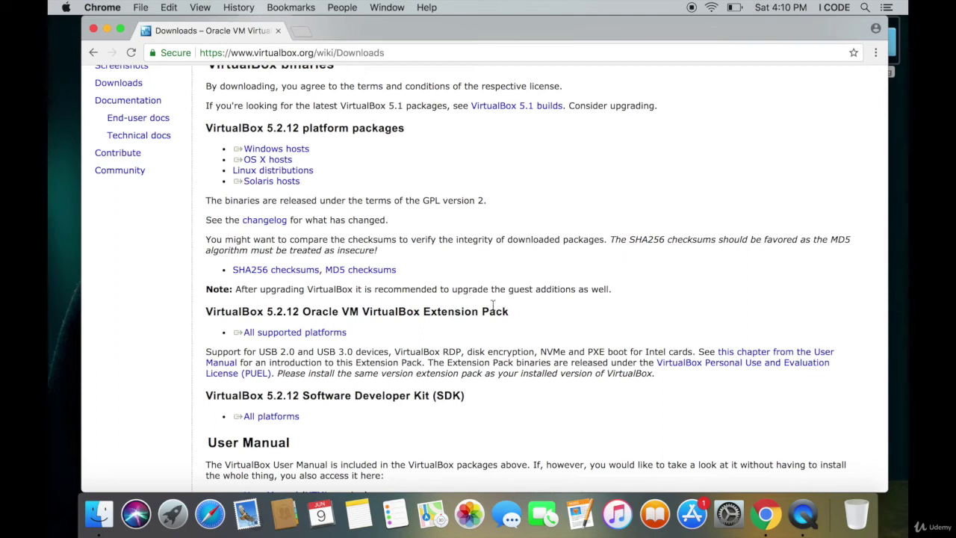
left_click(293, 335)
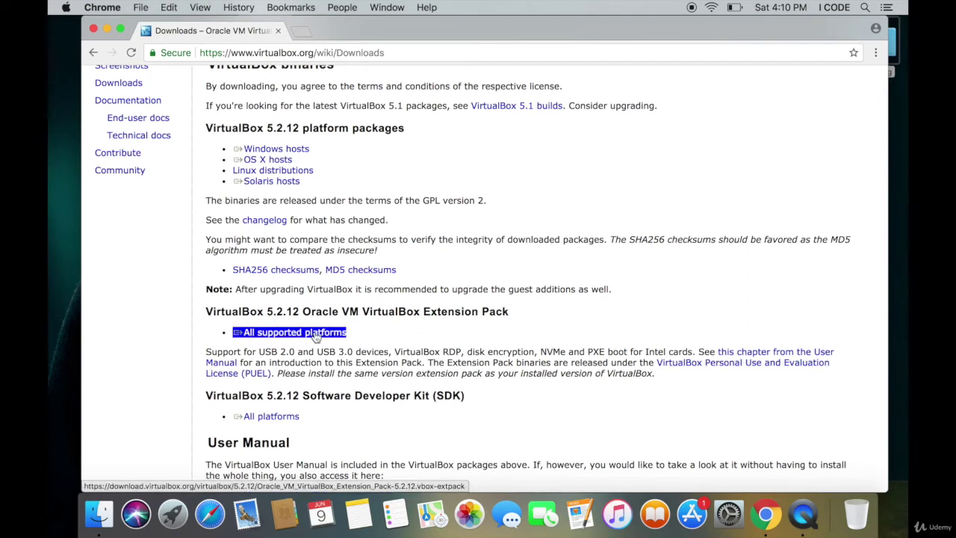
left_click(315, 338)
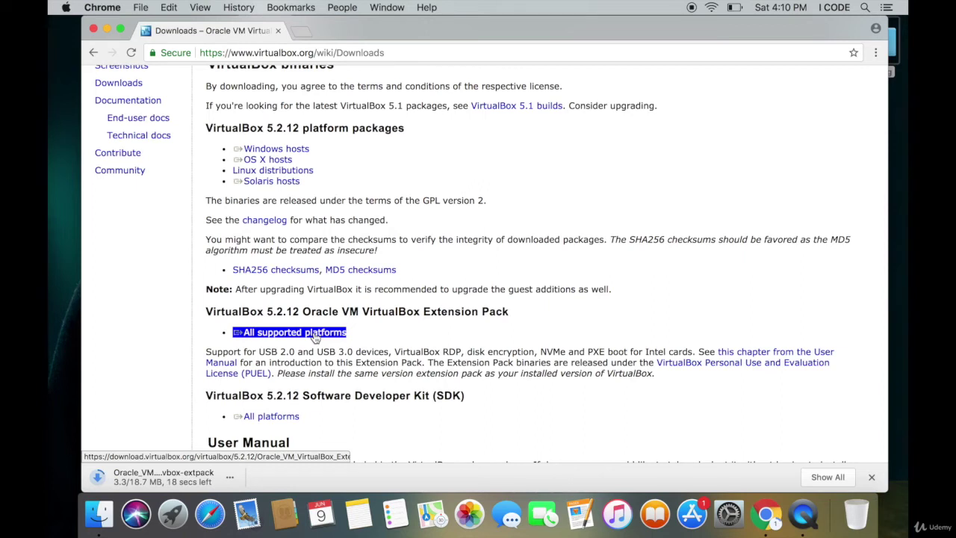
left_click(183, 374)
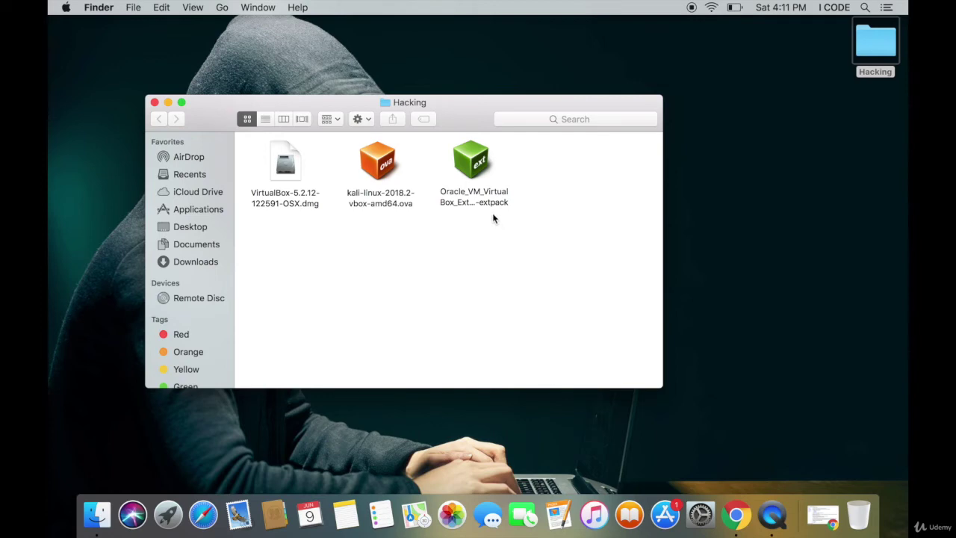
Upgrade to the 5.2.12 extension pack, accepting the licence and authorising with the Mac password.
double_click(480, 195)
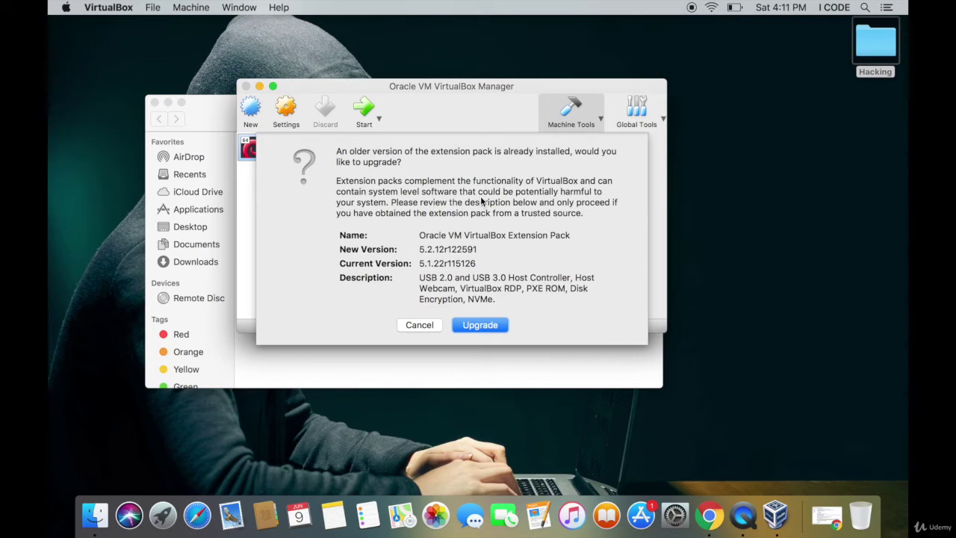
left_click(482, 327)
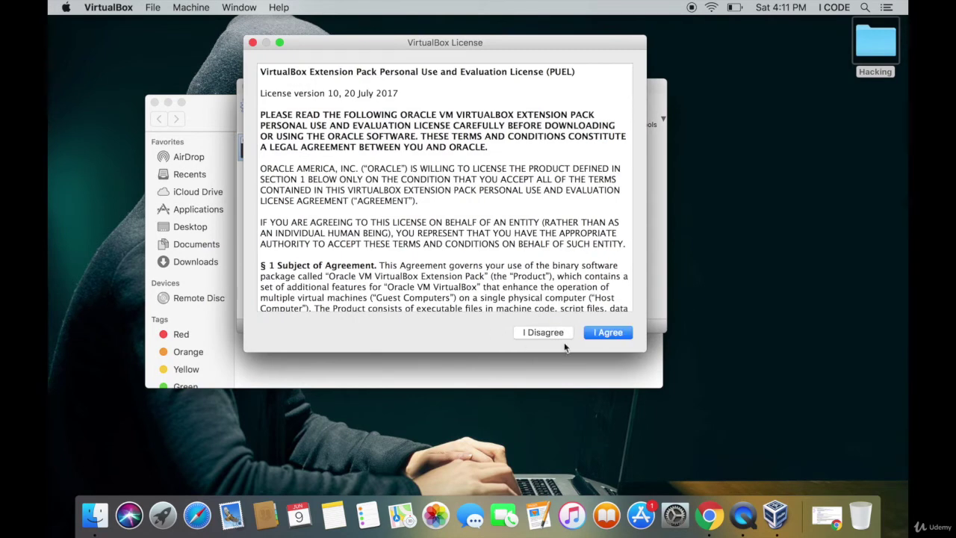
left_click(608, 332)
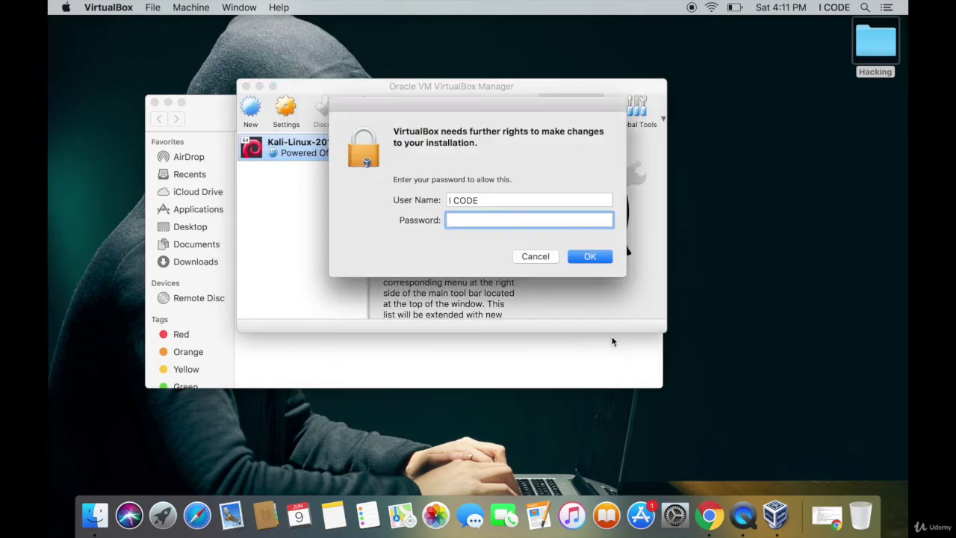
type("•••••••")
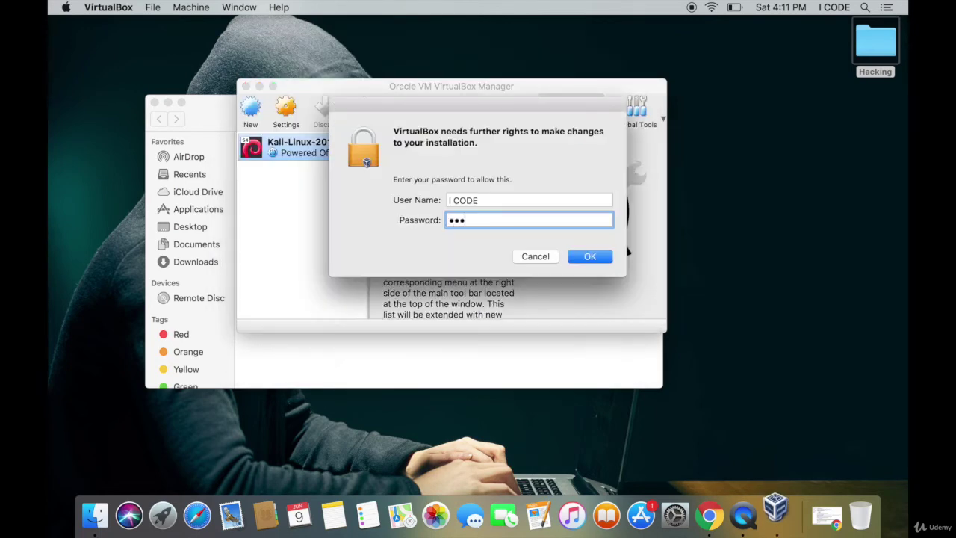
type("•••••")
key("Return")
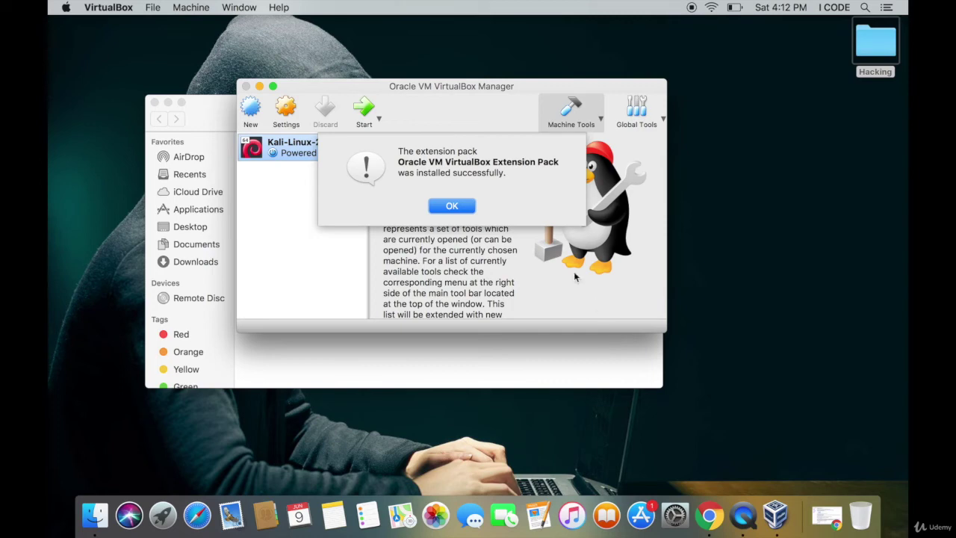
left_click(453, 208)
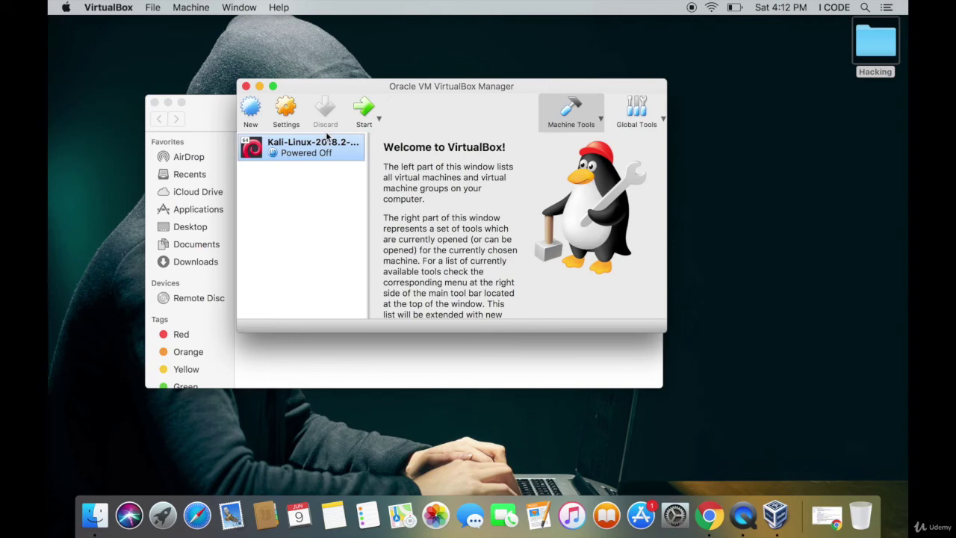
Start Kali-Linux-2018.2, boot the default entry to the login prompt, and request full screen.
left_click(372, 110)
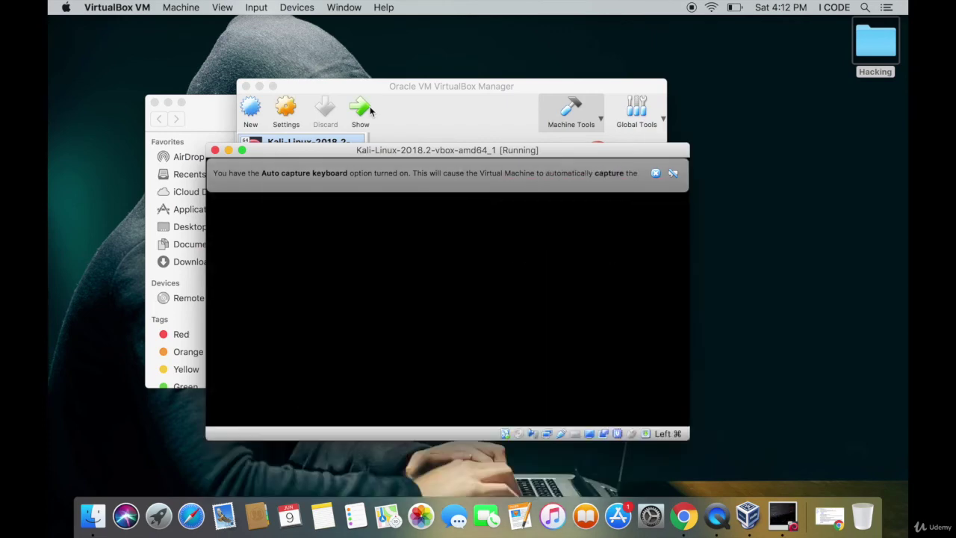
key("Return")
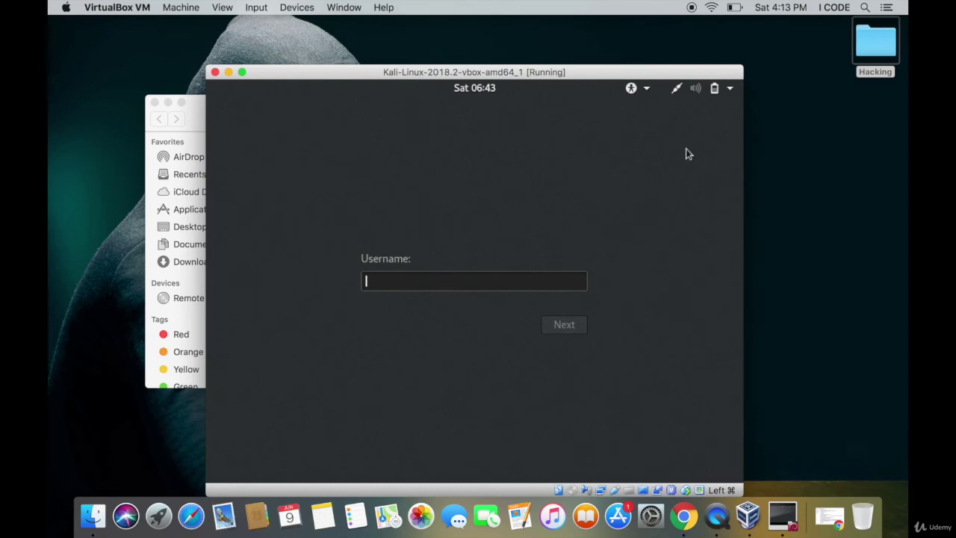
left_click(242, 72)
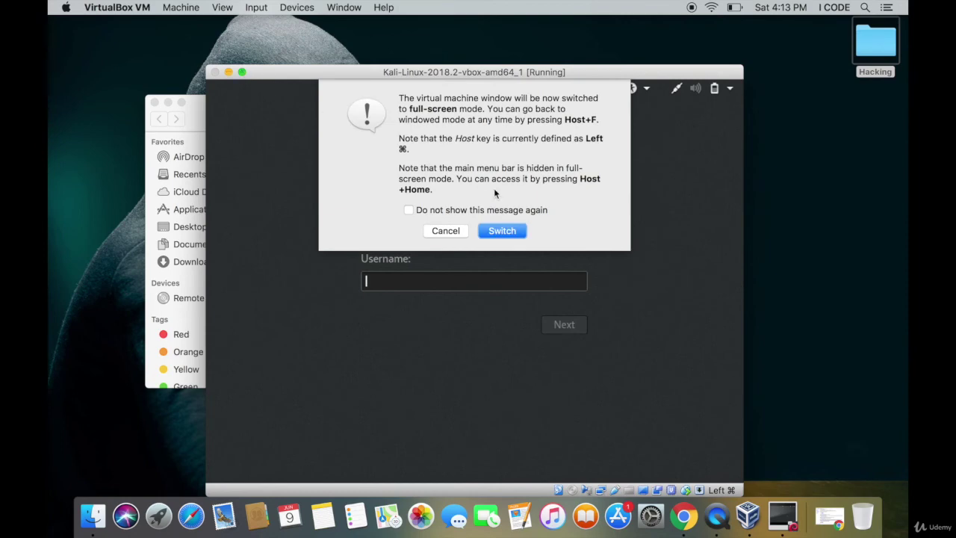
Switch the Kali VM to full screen and sign in as root with the account password.
left_click(502, 231)
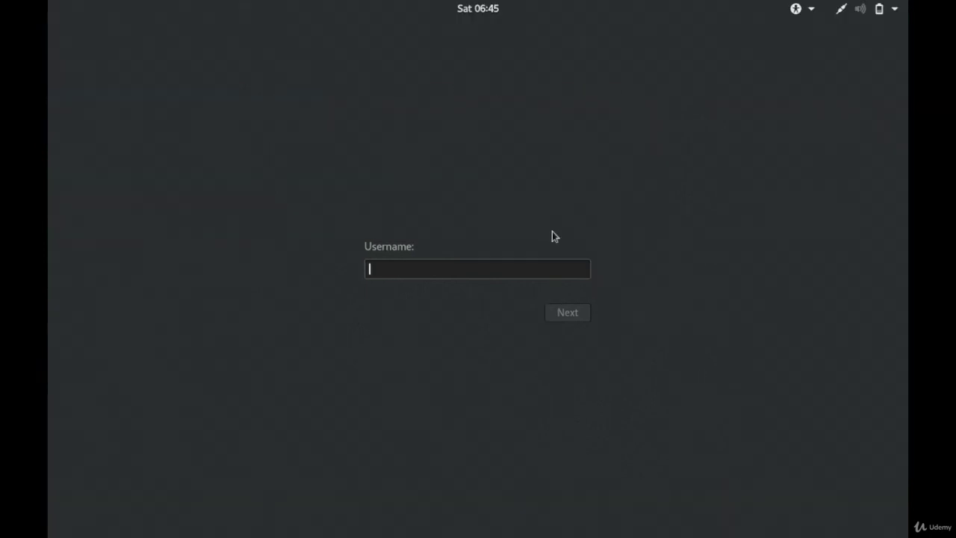
type("root")
left_click(566, 313)
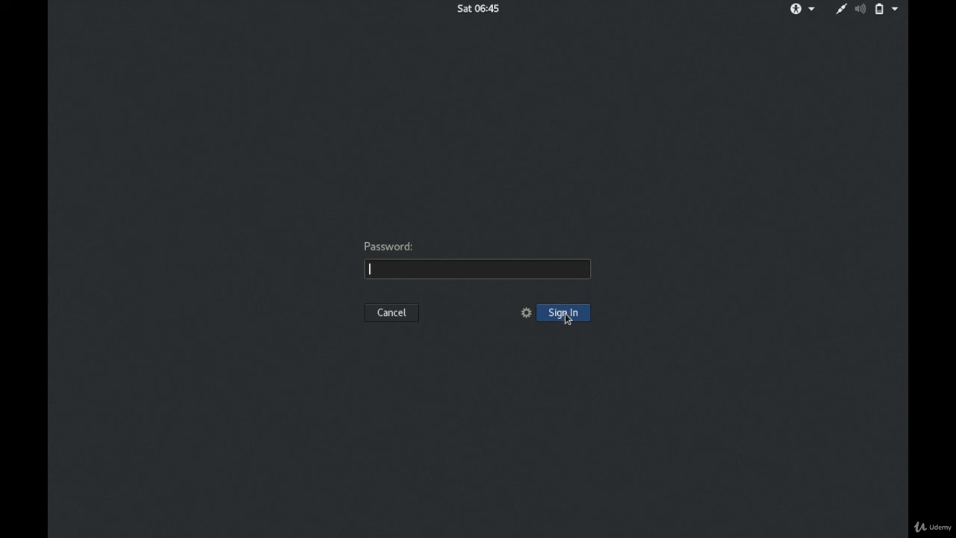
type("****")
left_click(565, 315)
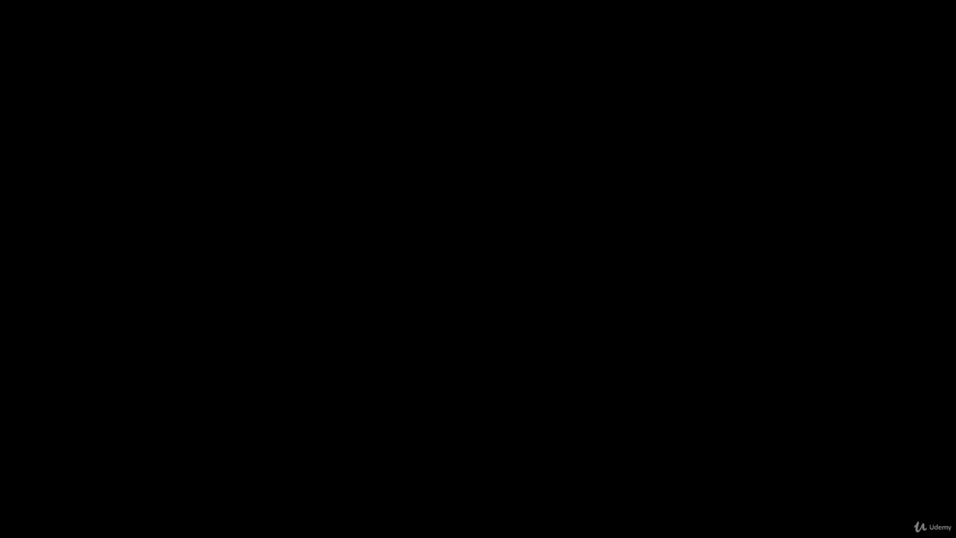